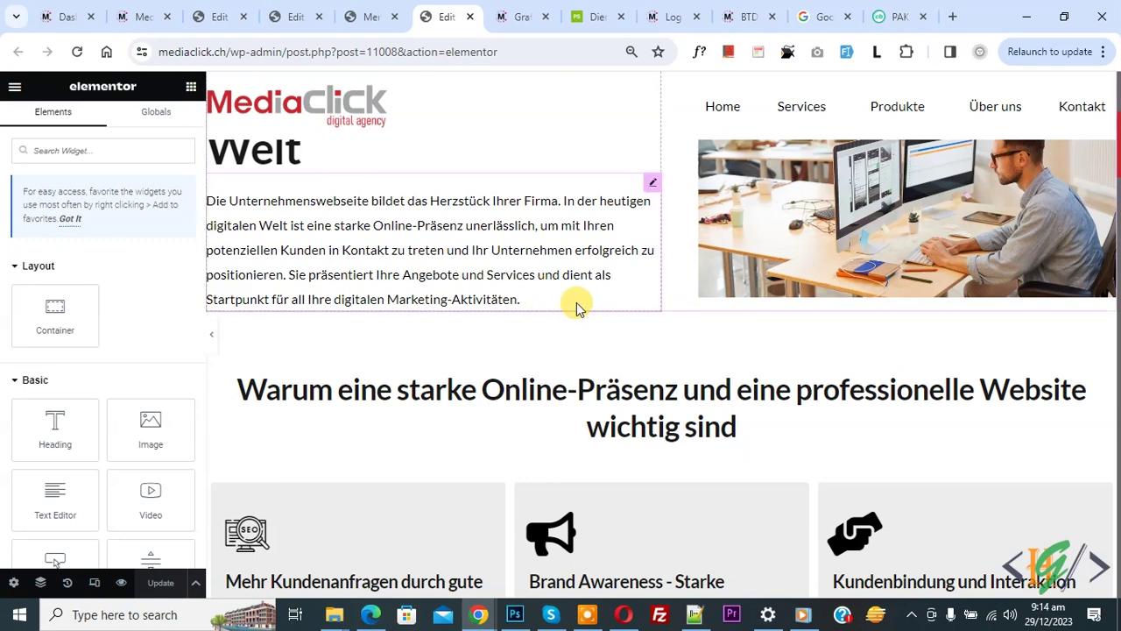
Find the PayPal Button widget by searching "paypal" and place it directly below the introductory paragraph.
left_click(103, 150)
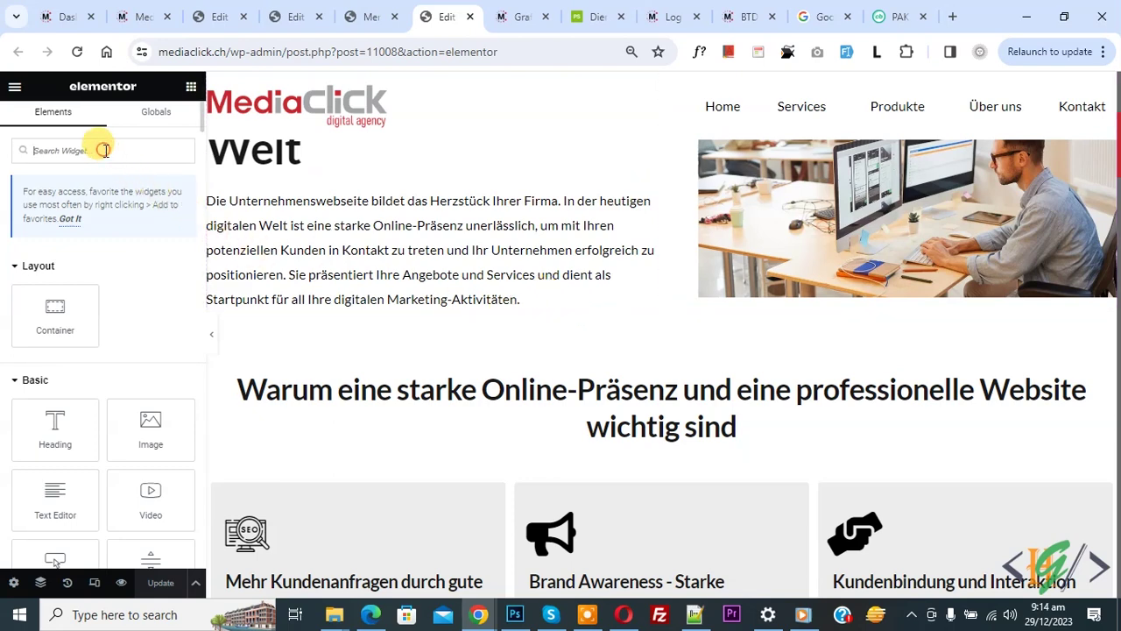
type("paypal")
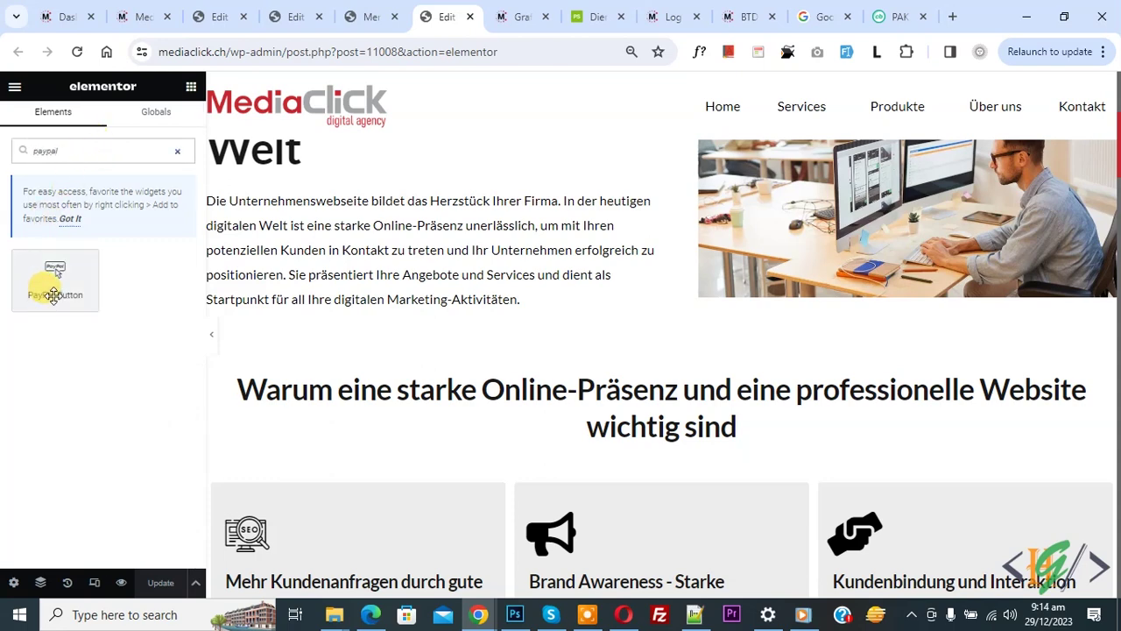
left_click_drag(55, 294, 364, 315)
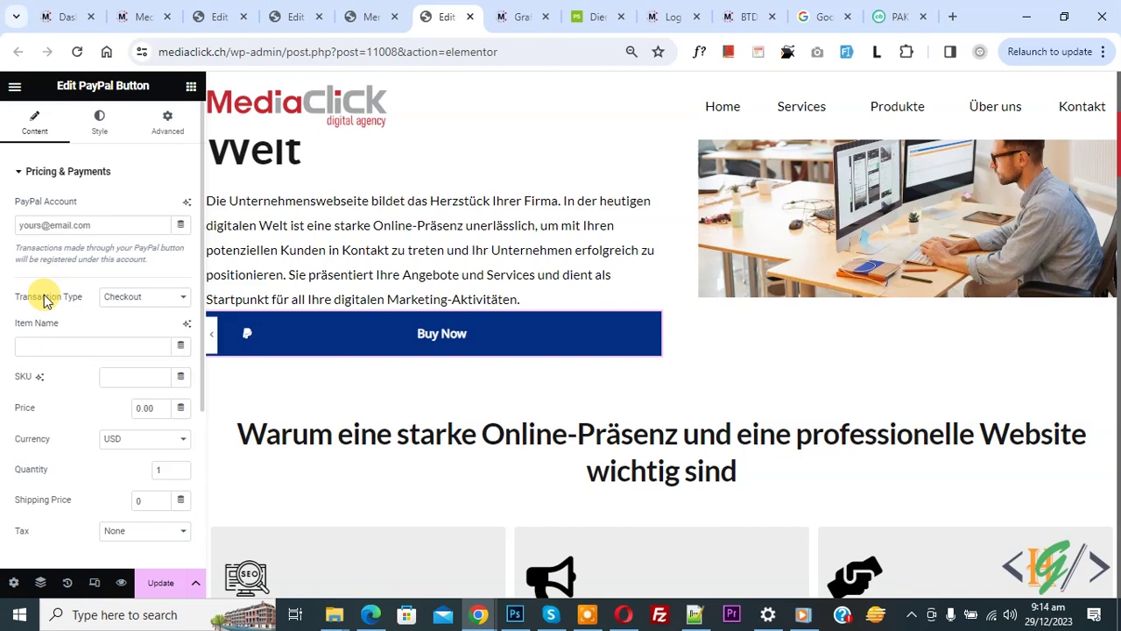
Set the PayPal button to the Checkout transaction type with item name "shirt" and a price of 10.00, keeping USD as currency.
left_click(132, 298)
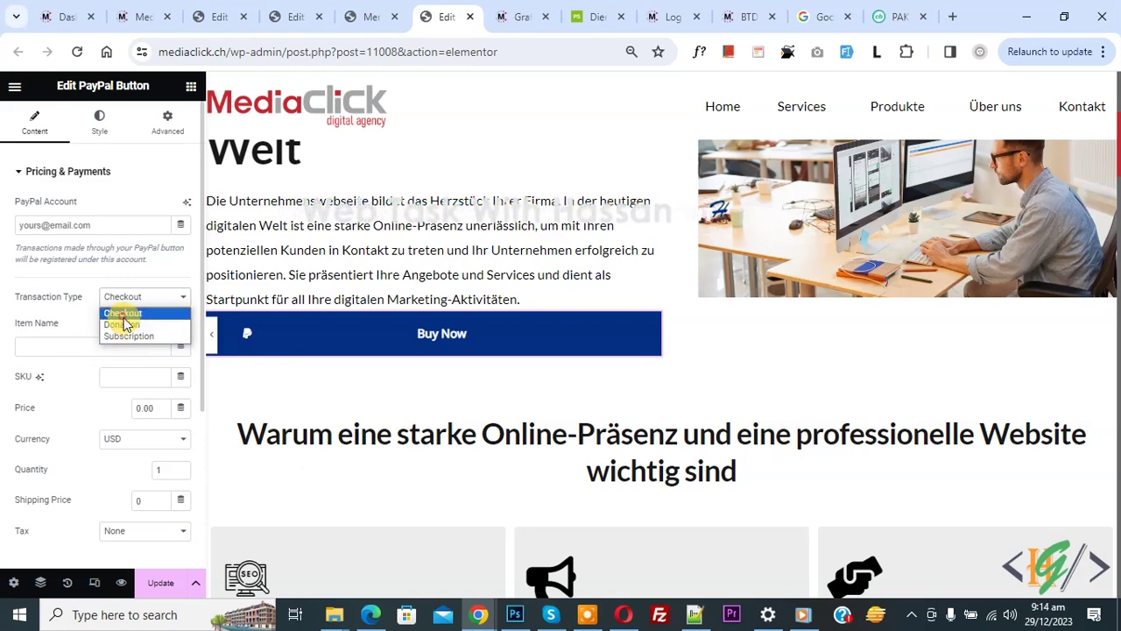
left_click(119, 313)
left_click(43, 346)
type("shirt")
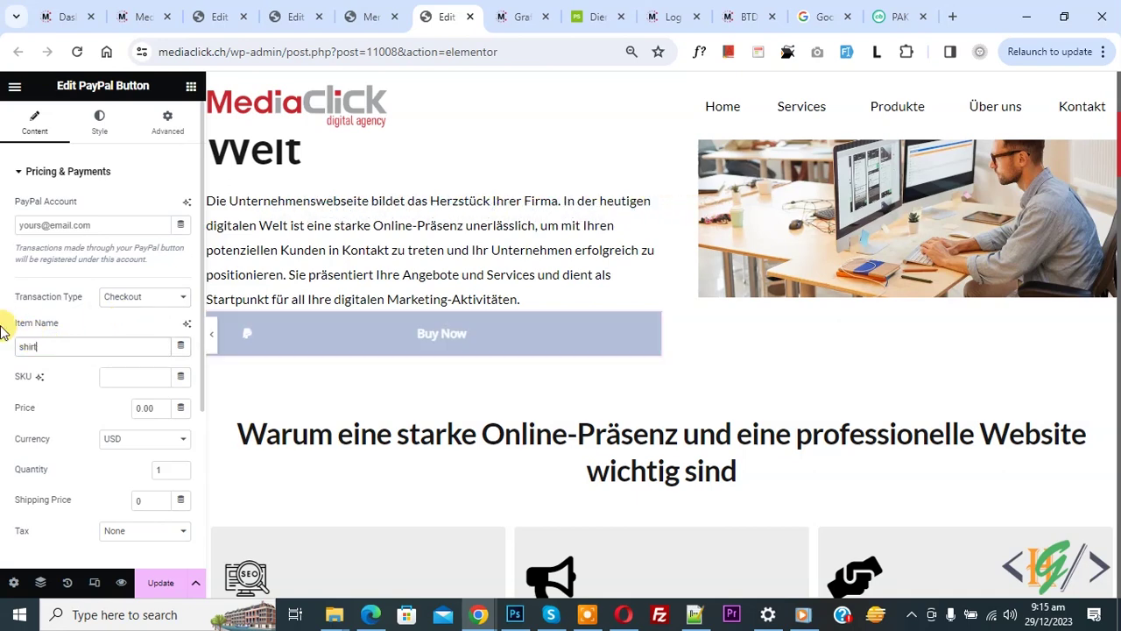
left_click(134, 405)
type("1")
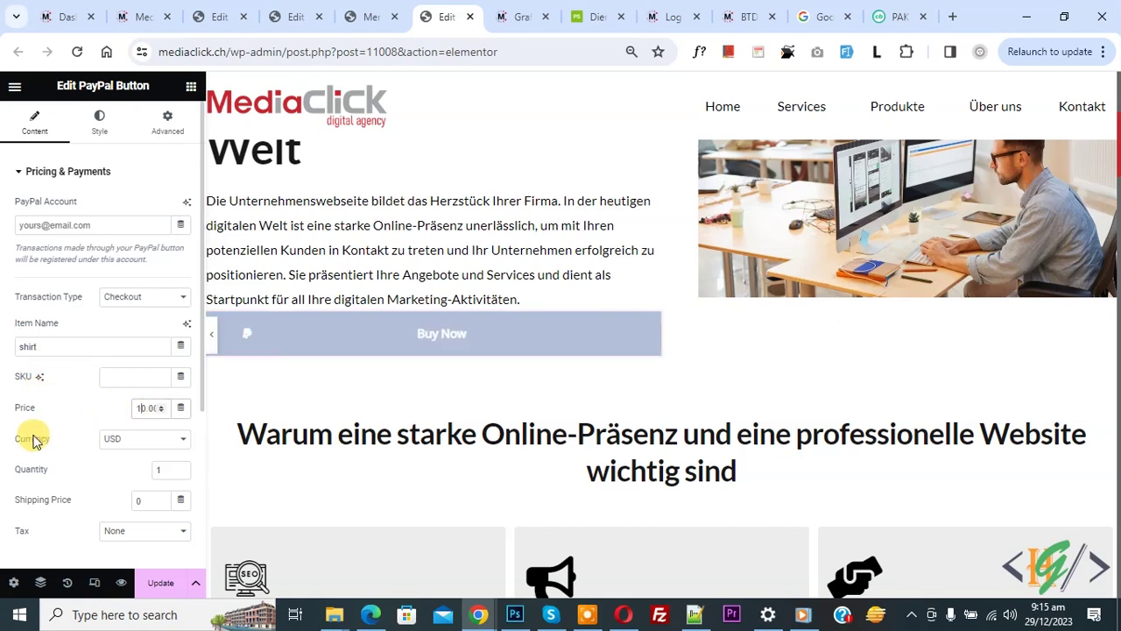
left_click(129, 440)
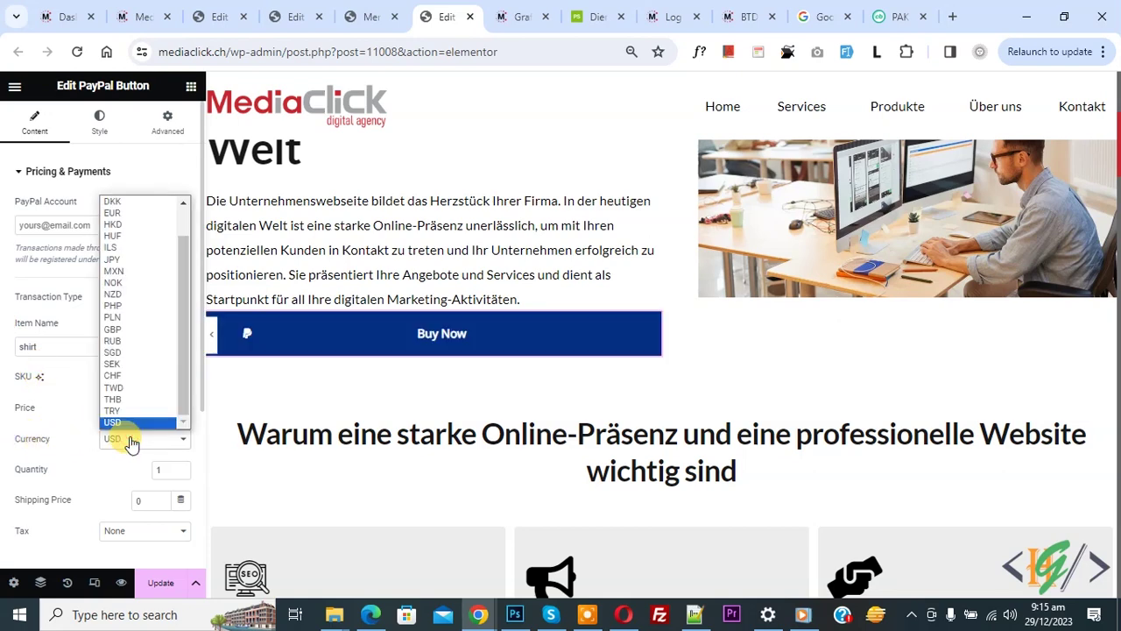
left_click(10, 438)
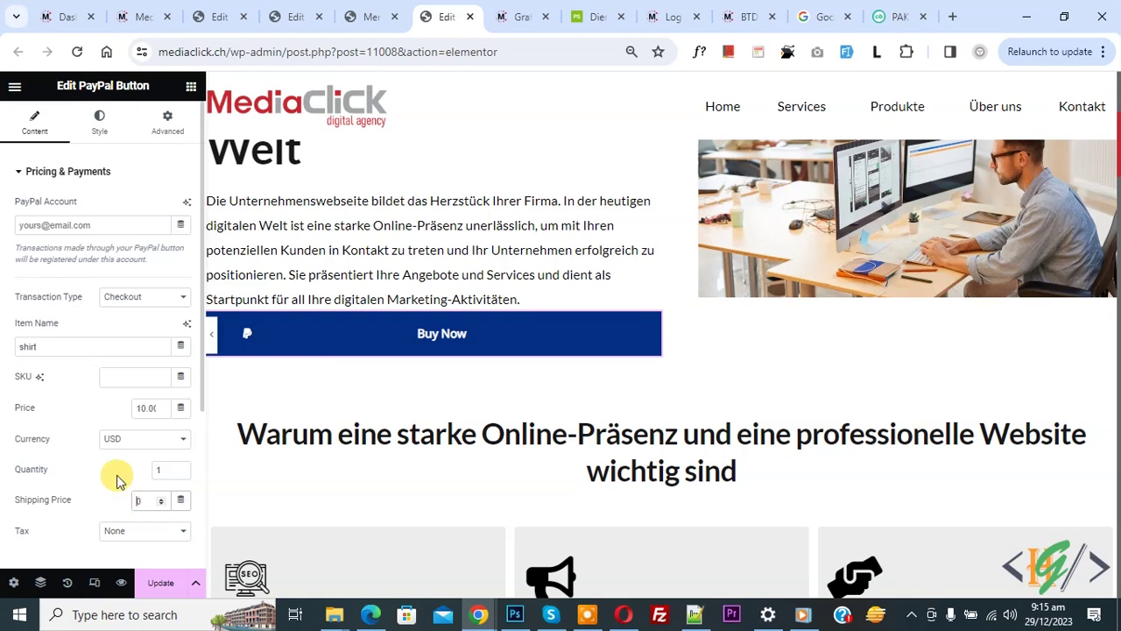
Try the Percentage tax option for the PayPal button and return the tax setting to None.
scroll(60, 393, "down", 1)
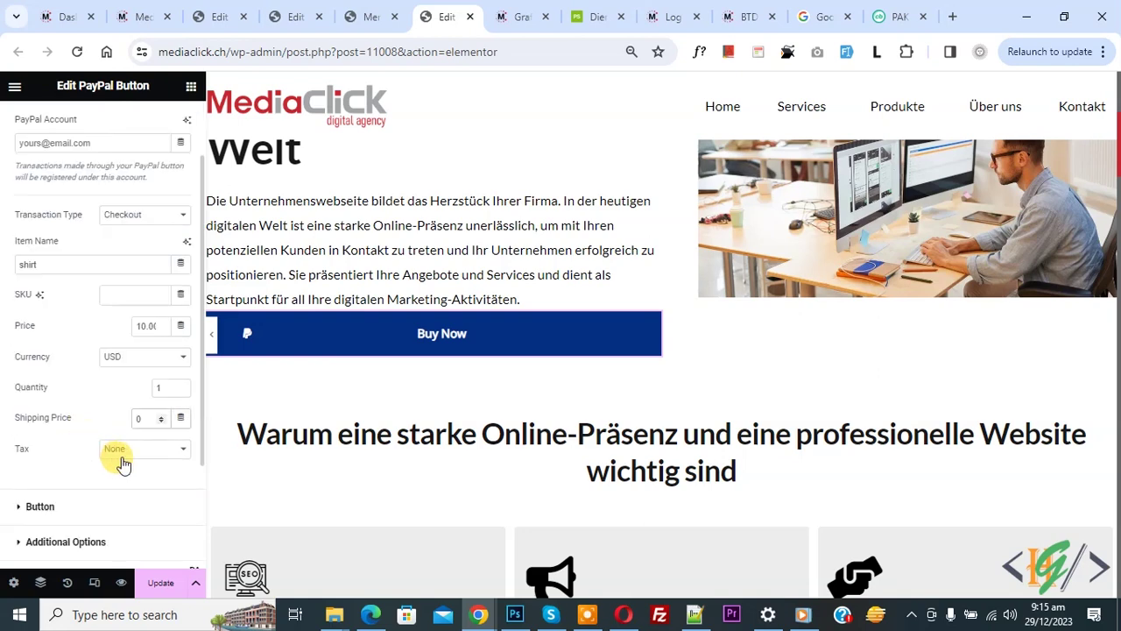
left_click(126, 462)
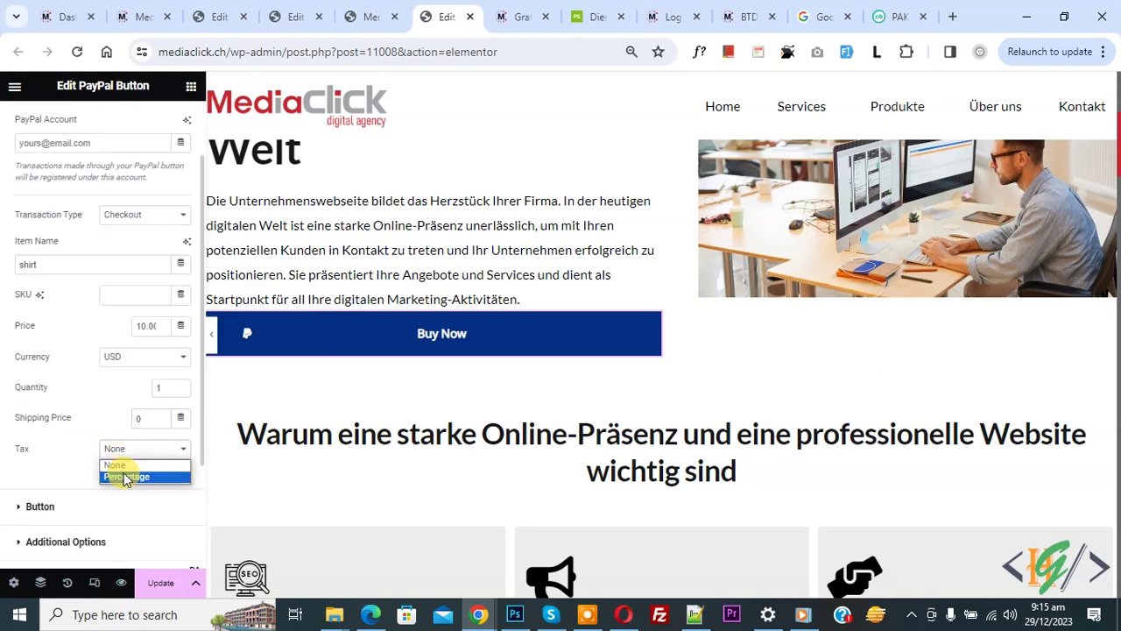
left_click(122, 477)
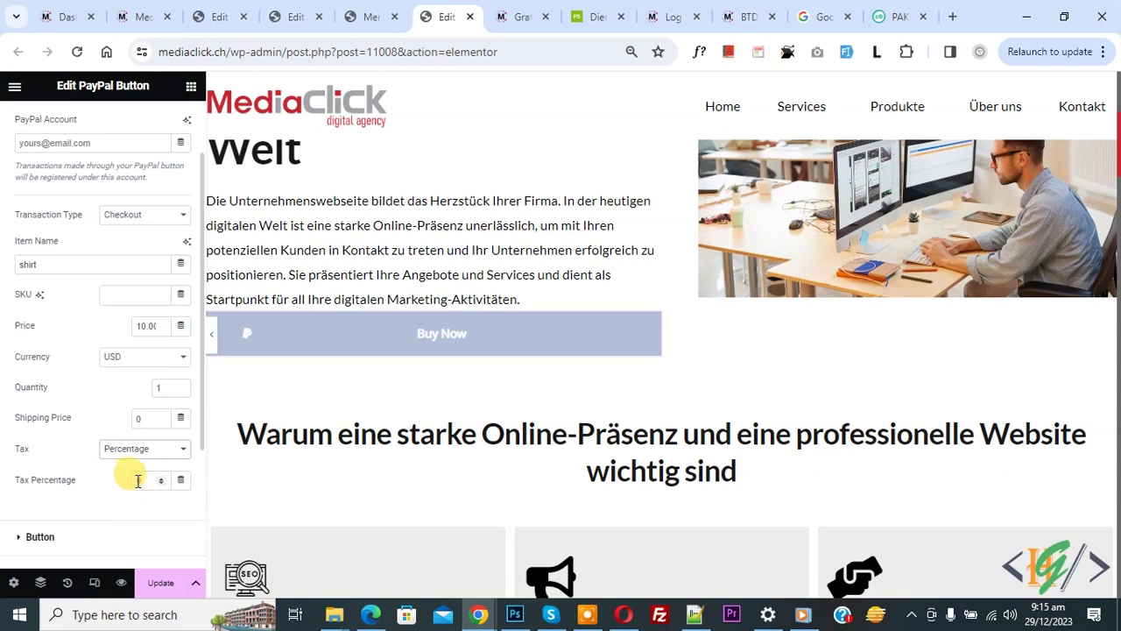
left_click(131, 451)
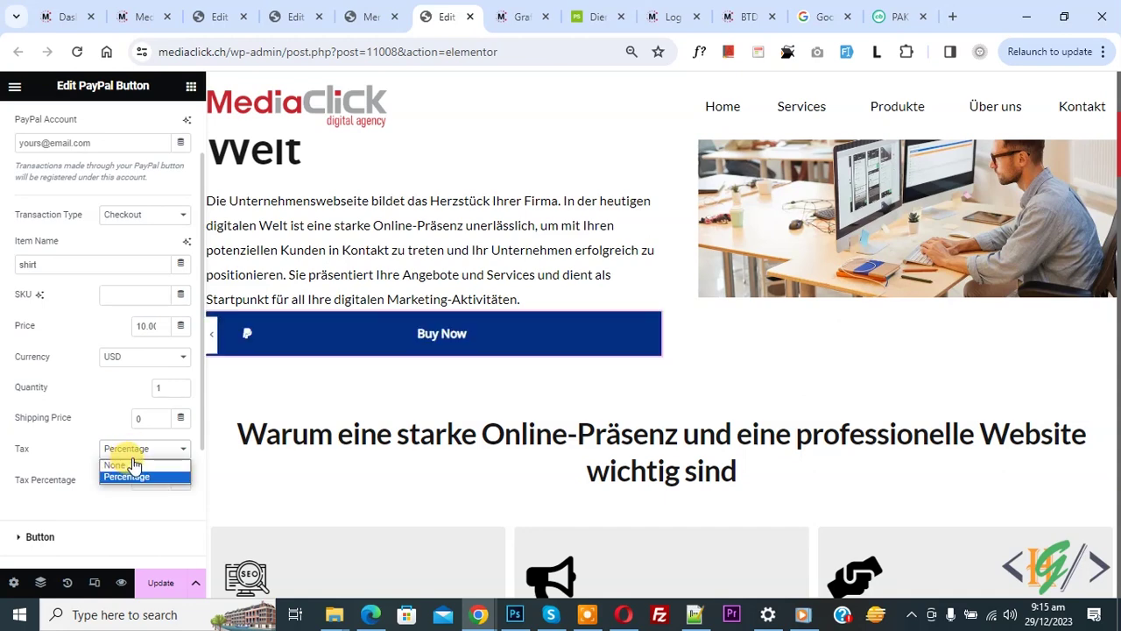
left_click(132, 464)
Review the PayPal button's text, alignment, icon and ID settings.
scroll(79, 420, "down", 2)
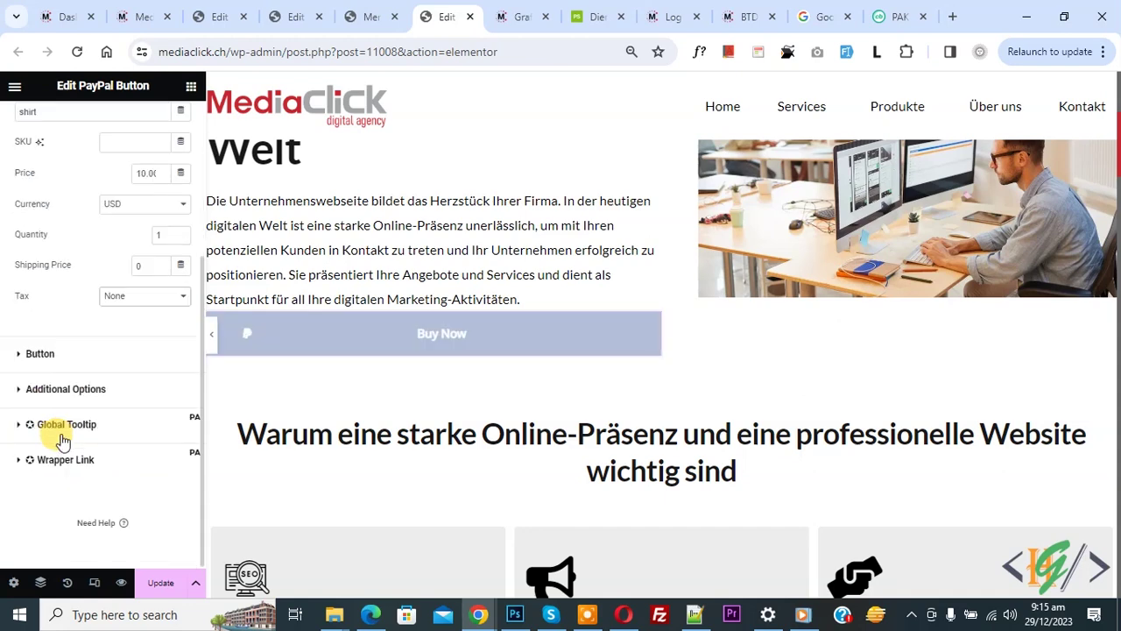
left_click(39, 355)
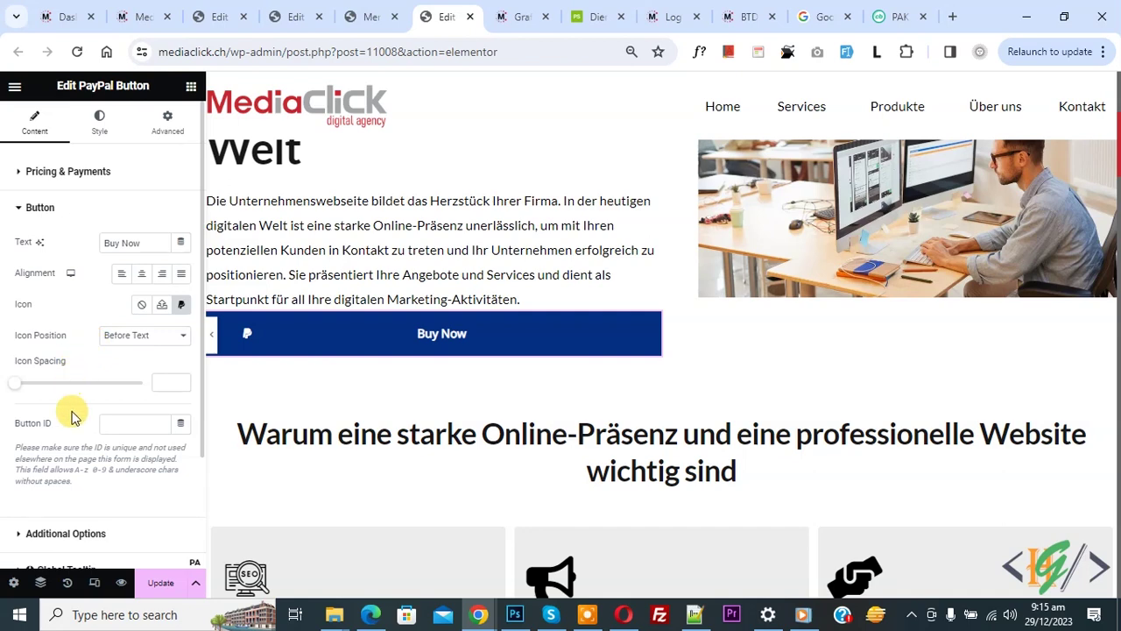
scroll(74, 385, "down", 1)
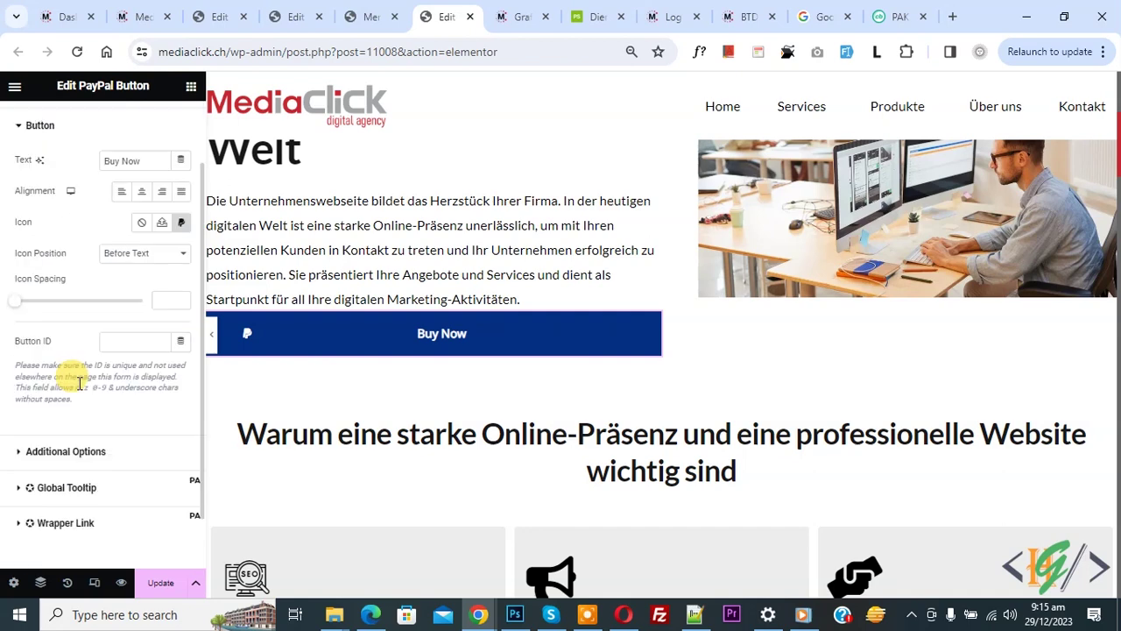
Try the Custom Messages and Sandbox options in the button's additional options and switch both off again.
left_click(77, 452)
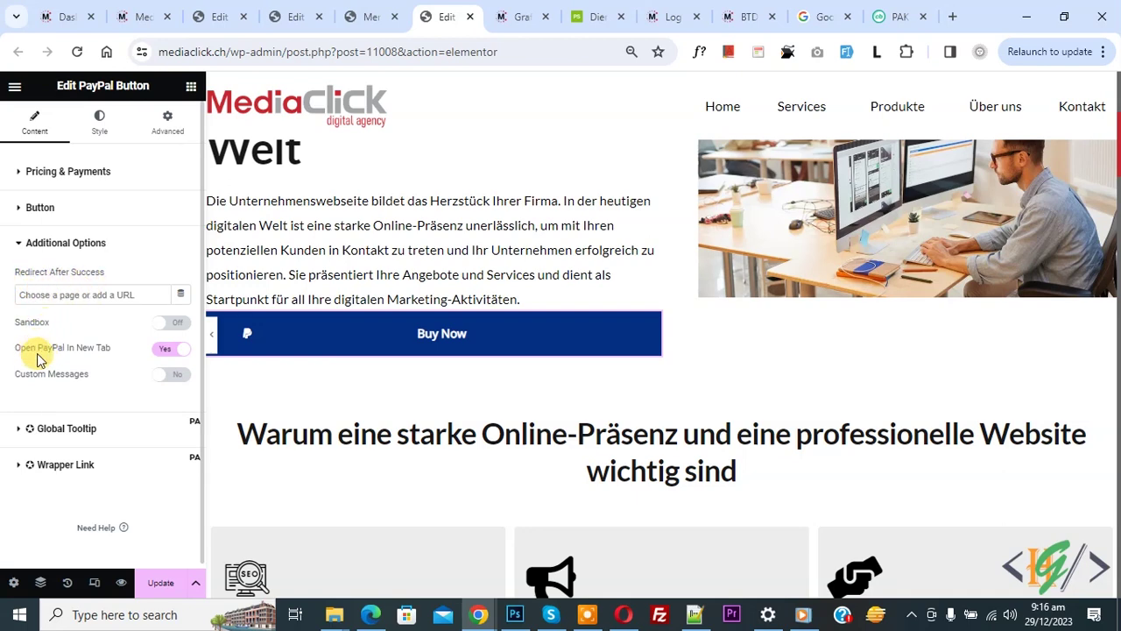
left_click(169, 377)
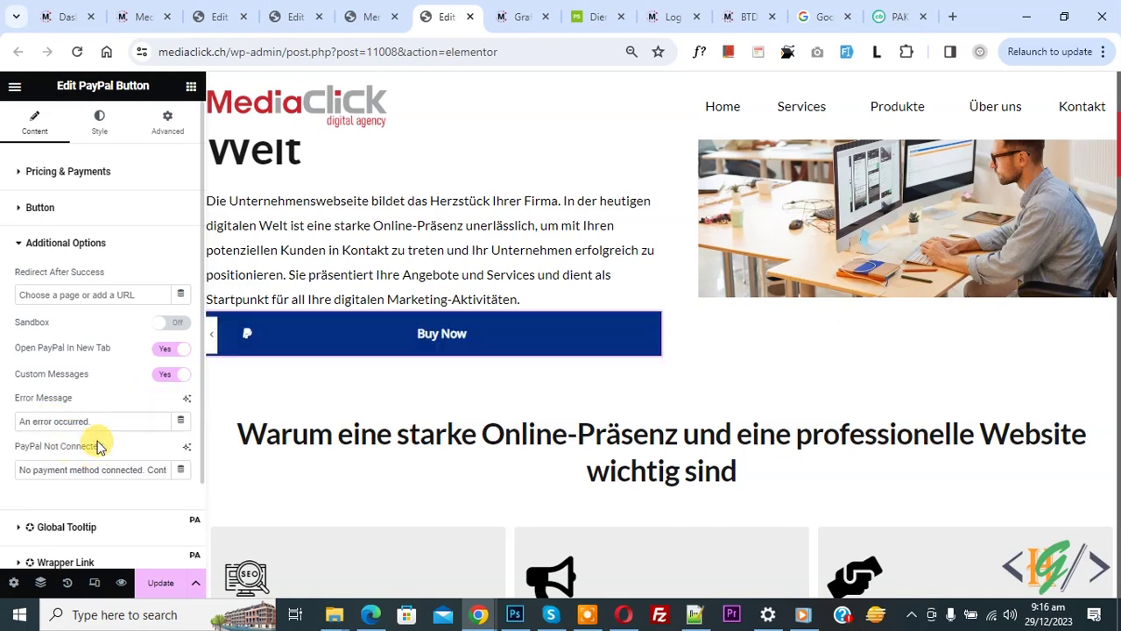
left_click(169, 377)
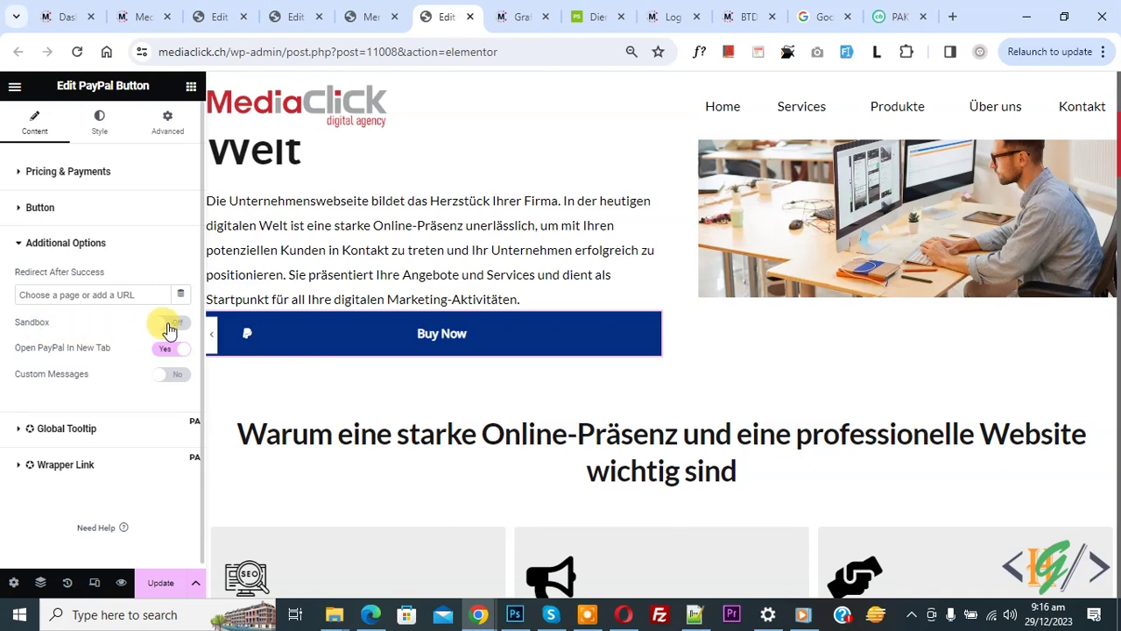
left_click(170, 326)
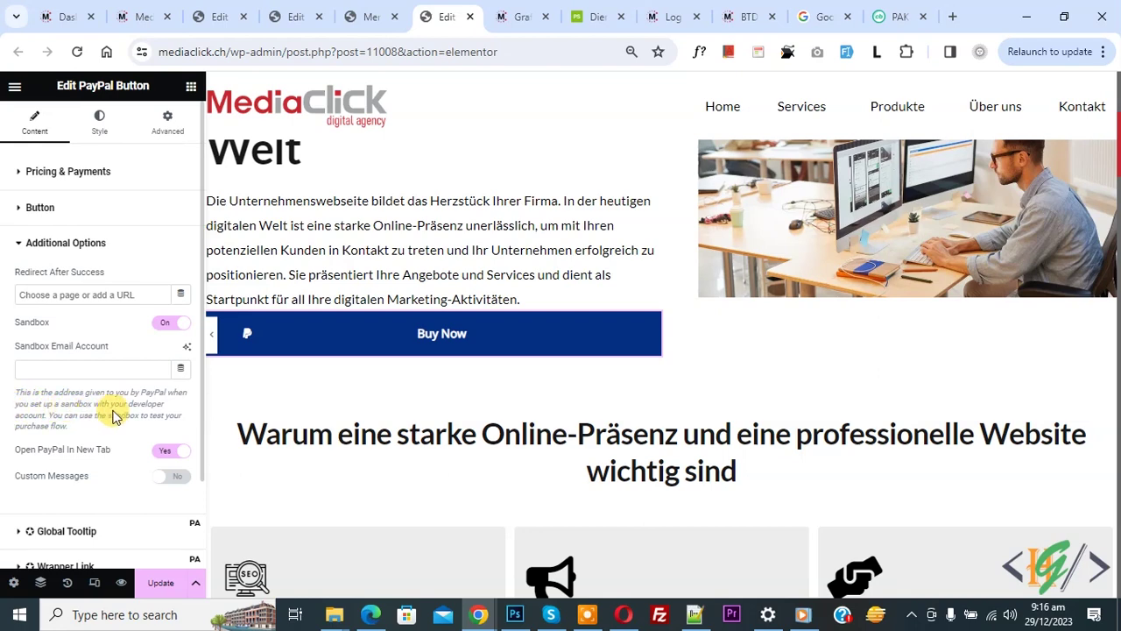
left_click(166, 322)
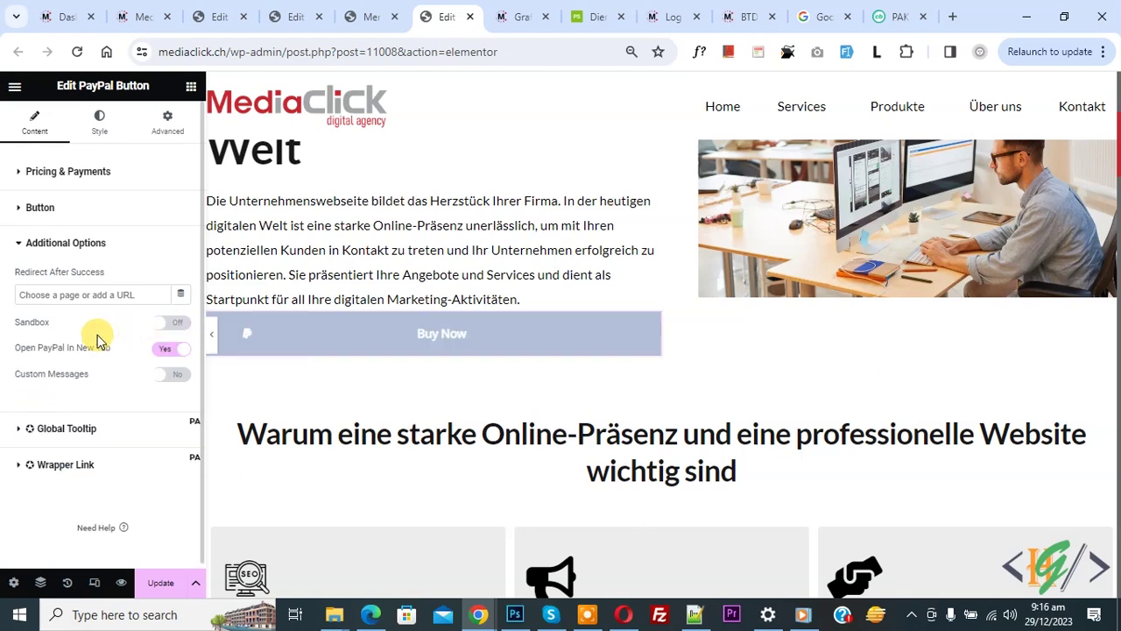
Enter the merchant's PayPal account e-mail in the button's pricing and payment settings.
left_click(54, 175)
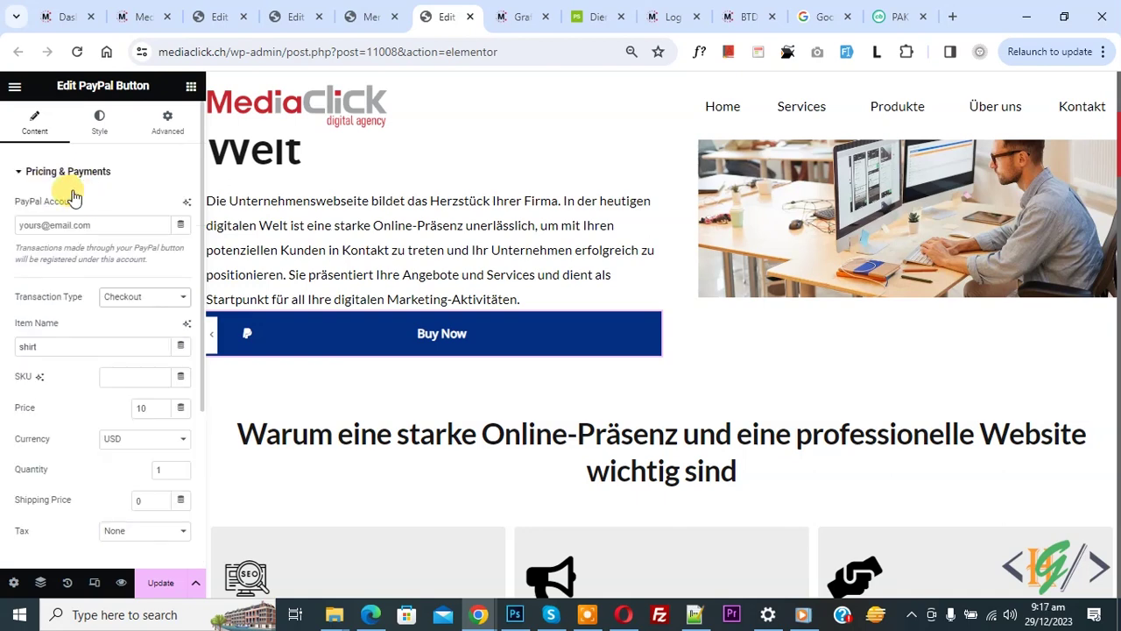
left_click(32, 222)
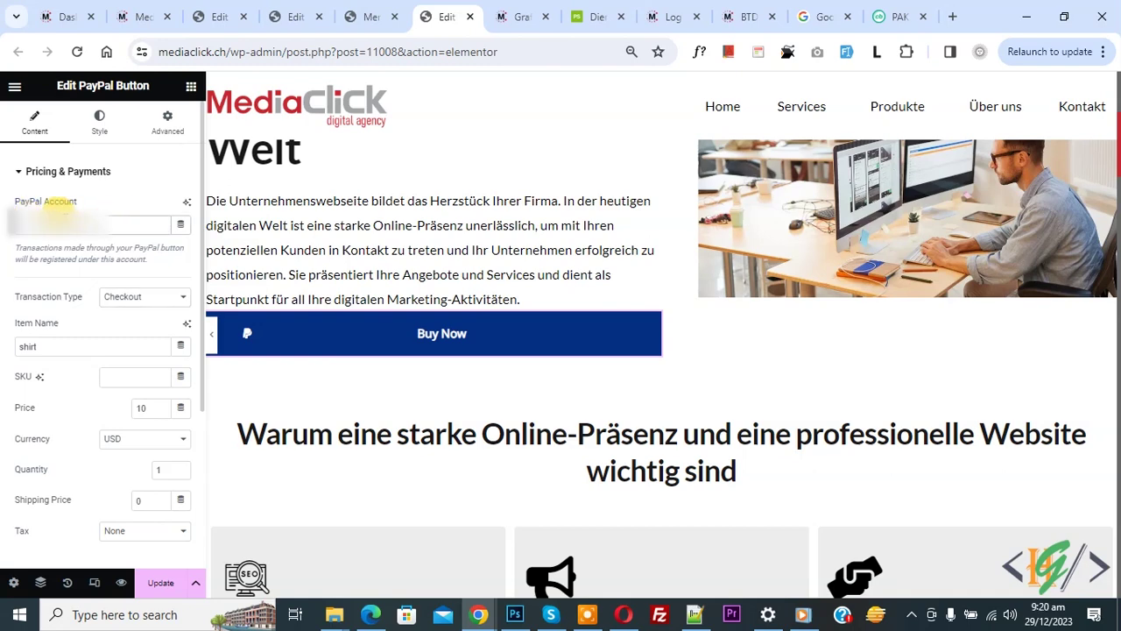
Review the PayPal button's style settings for the button and messages, and its advanced layout settings.
left_click(99, 137)
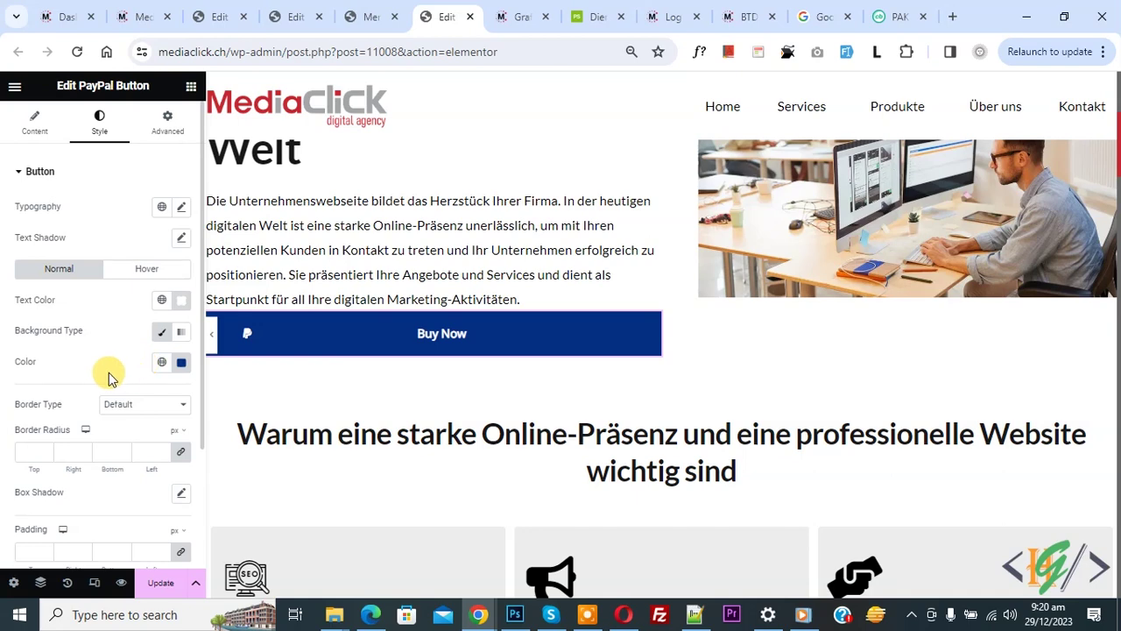
scroll(70, 322, "down", 2)
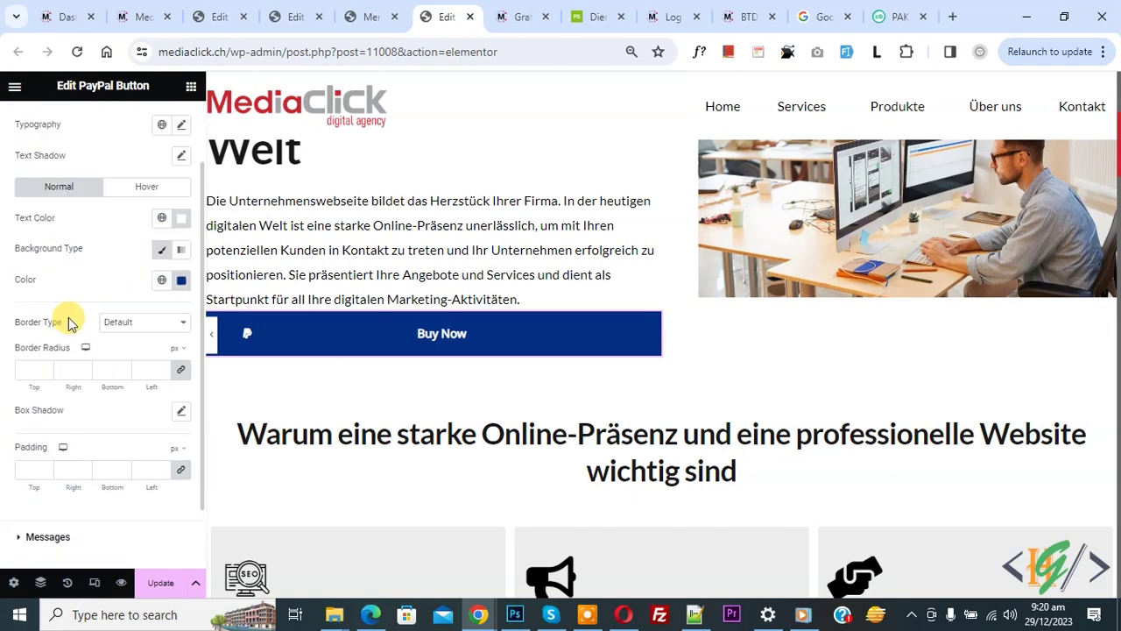
left_click(48, 460)
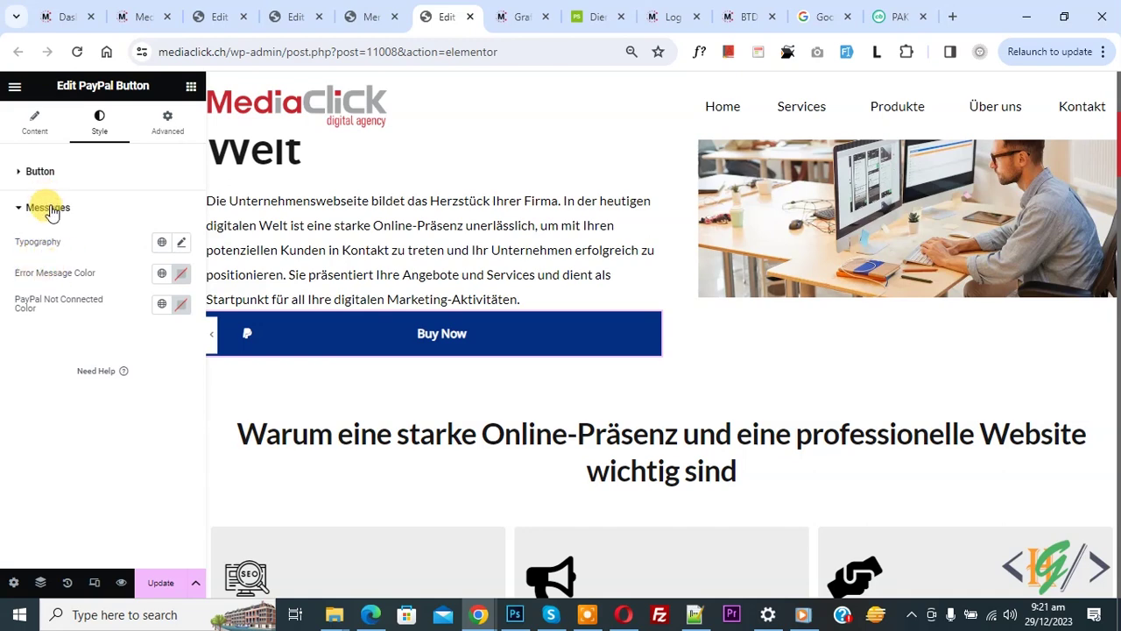
left_click(44, 175)
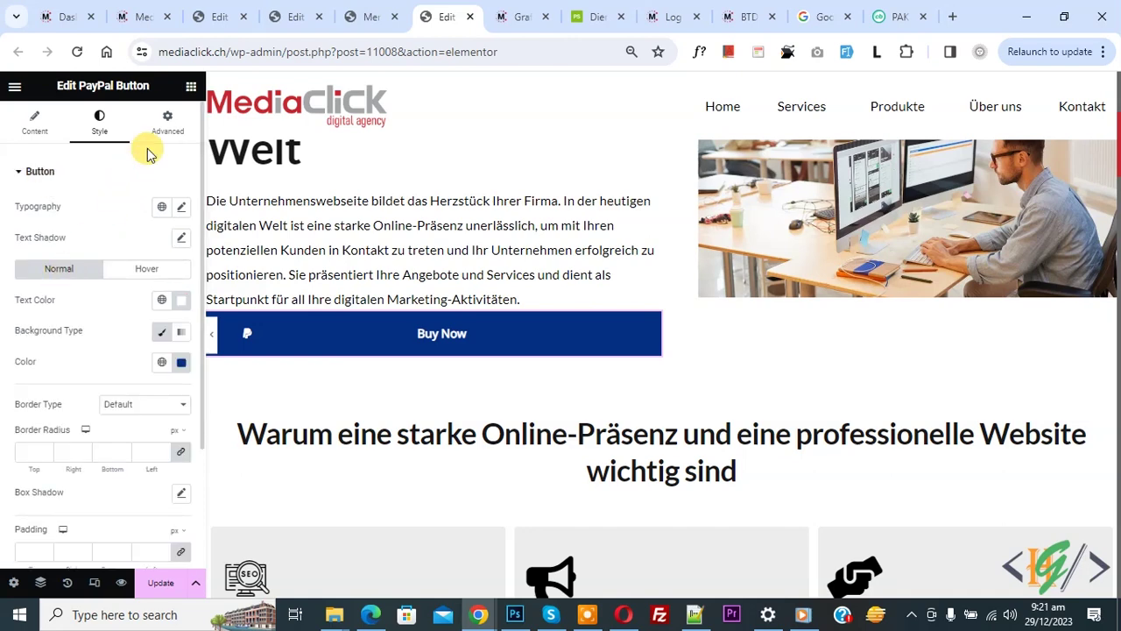
left_click(162, 125)
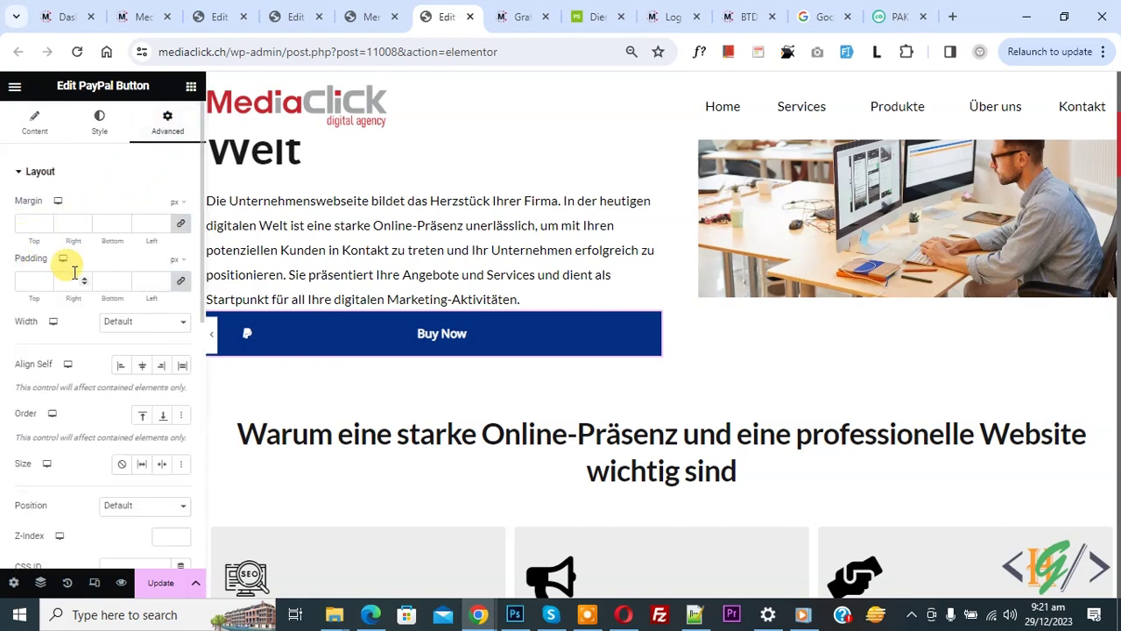
Update the page and test the Buy Now button on the reloaded live grafik-design page.
left_click(161, 583)
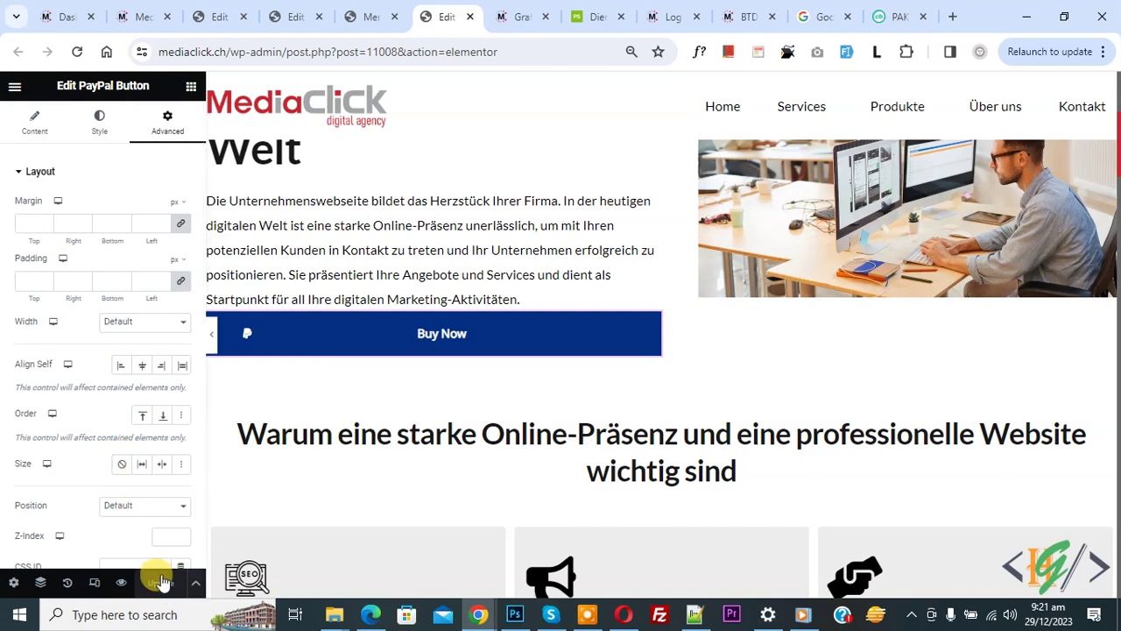
left_click(496, 12)
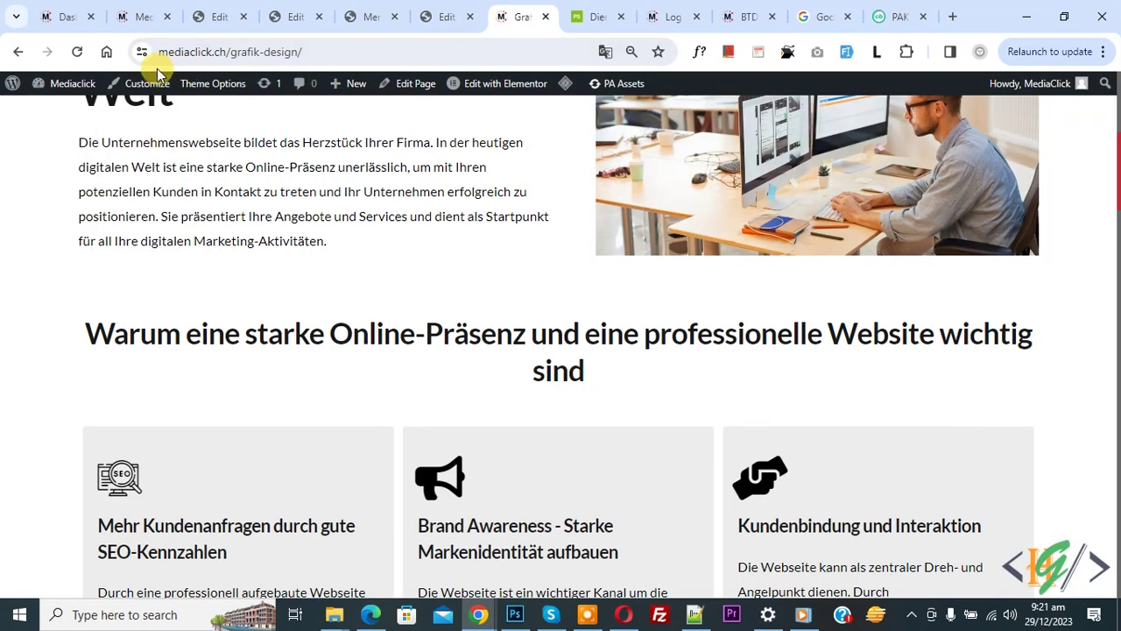
left_click(77, 52)
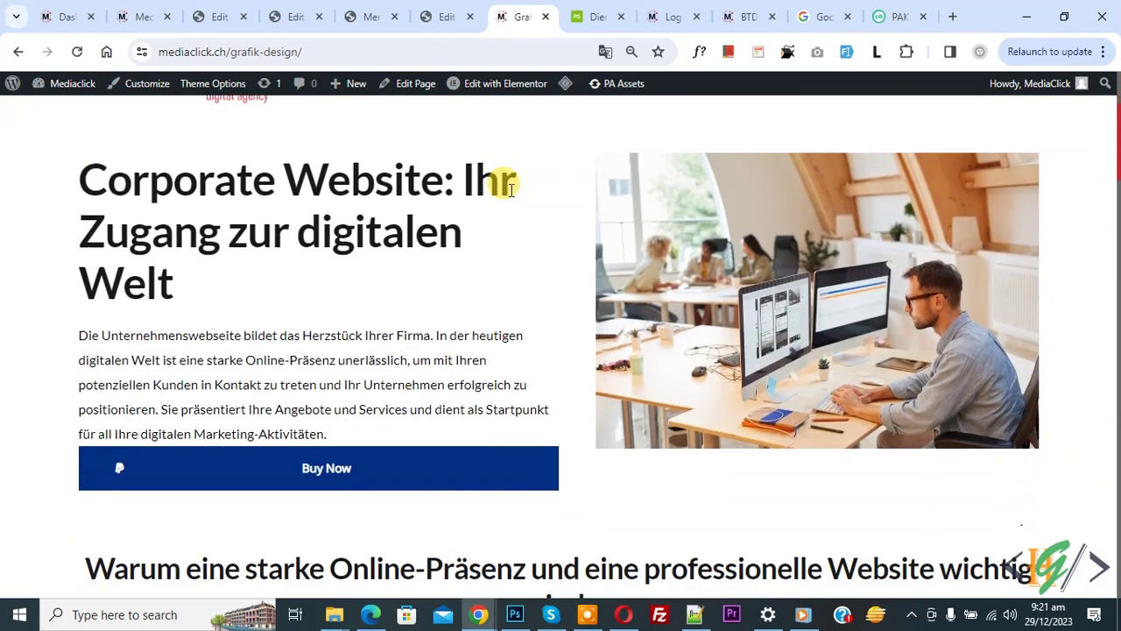
scroll(510, 190, "down", 1)
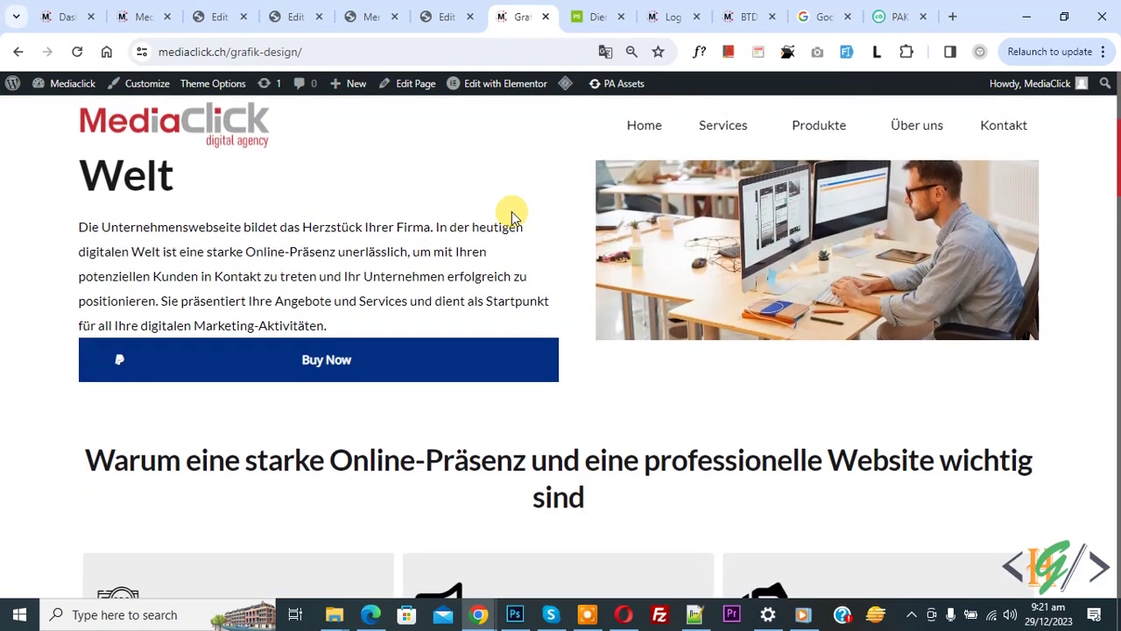
left_click(342, 371)
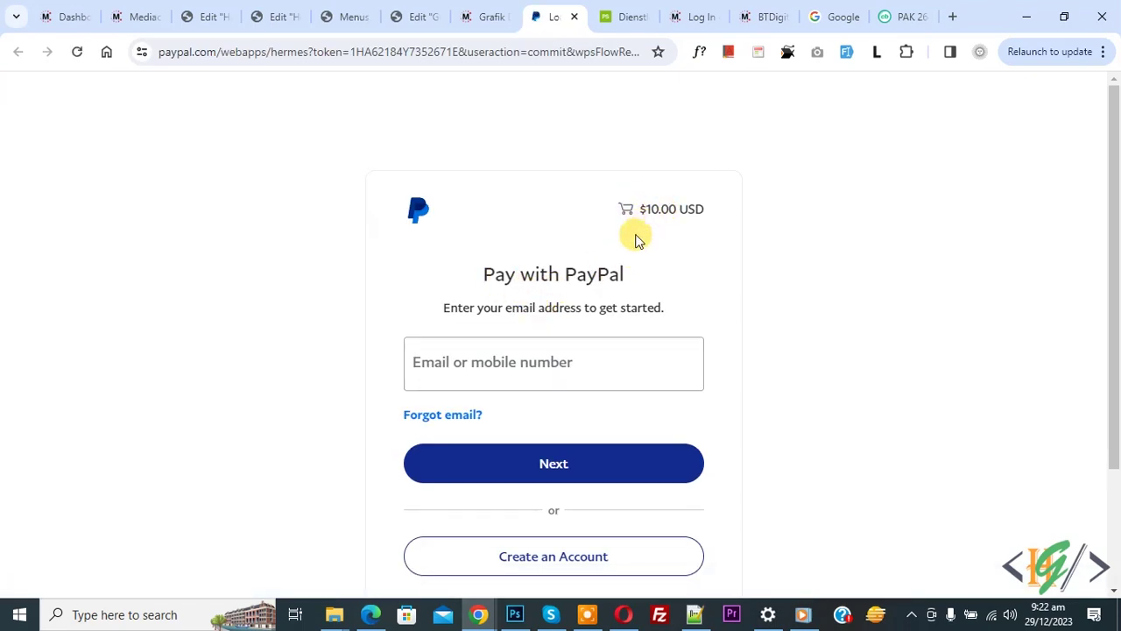
Back in the Elementor editor, set the item's price to 20 and quantity to 2, and update the page.
left_click(424, 19)
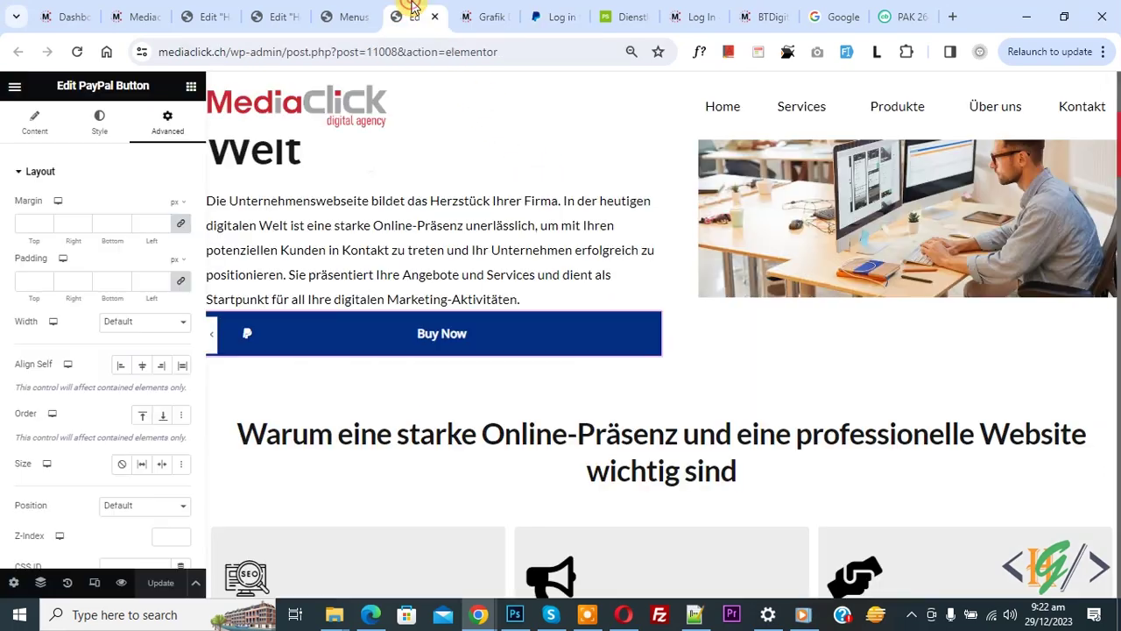
left_click(40, 136)
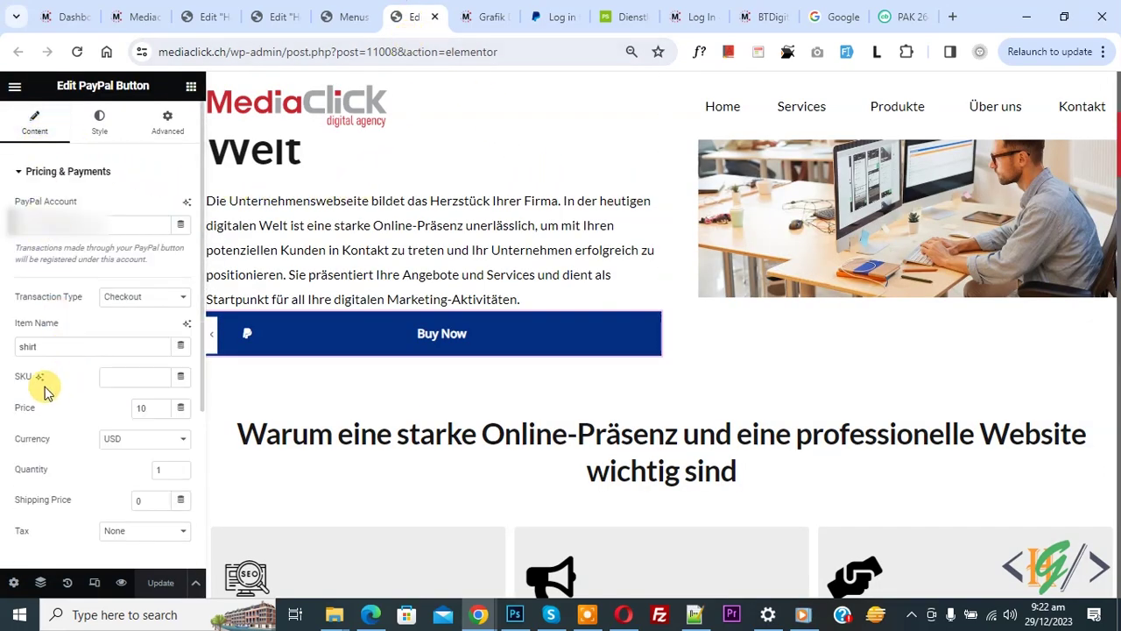
left_click(136, 409)
type("2")
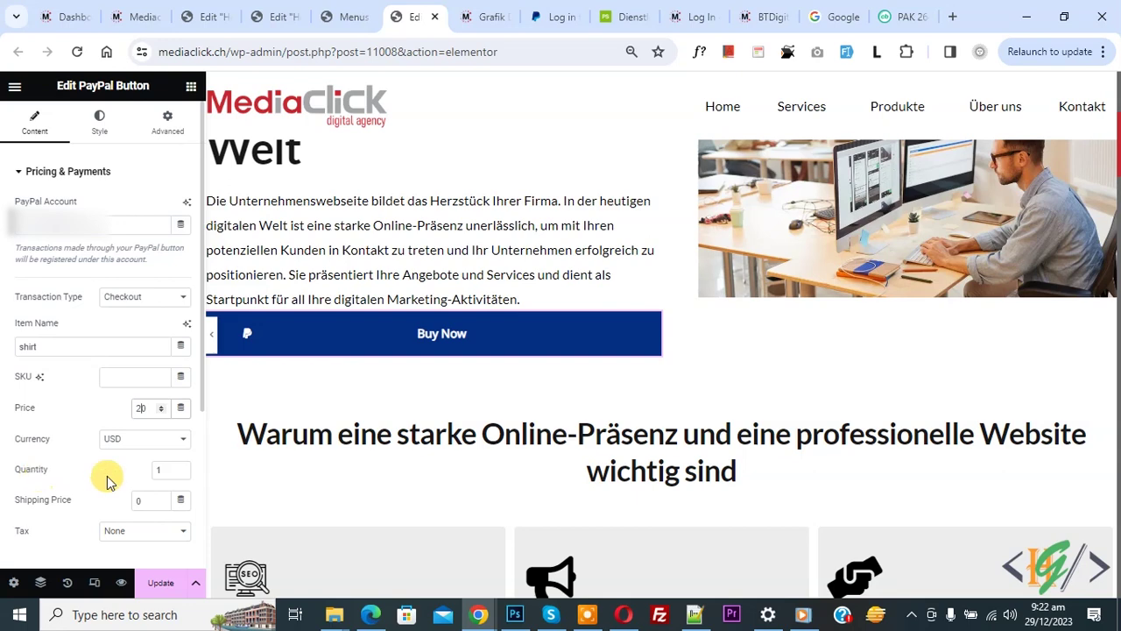
left_click(154, 471)
type("2")
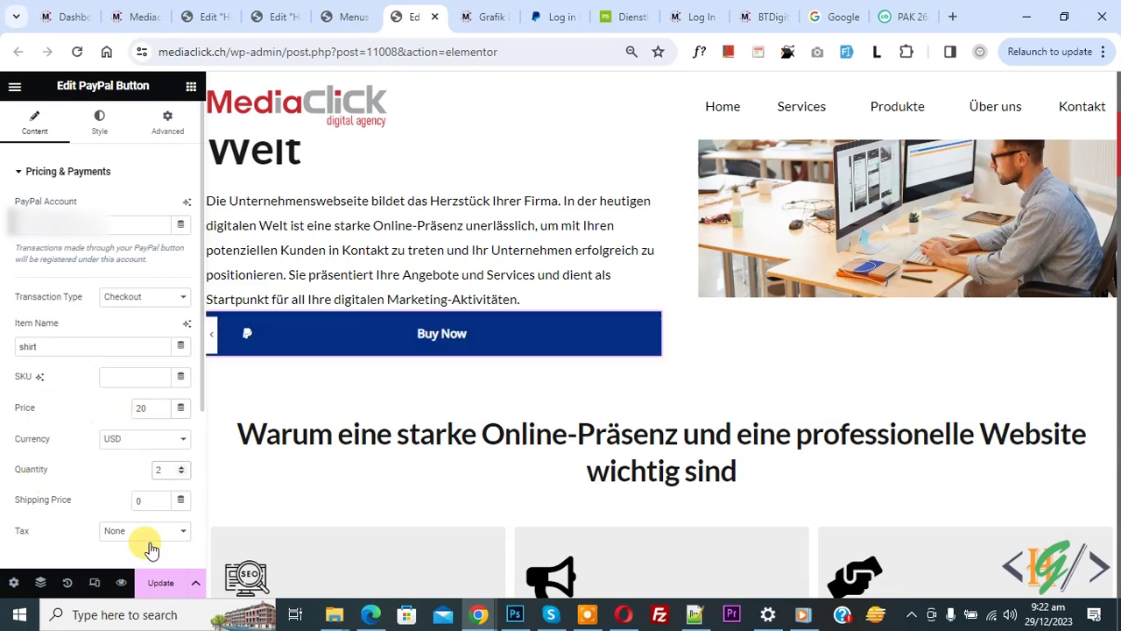
left_click(161, 585)
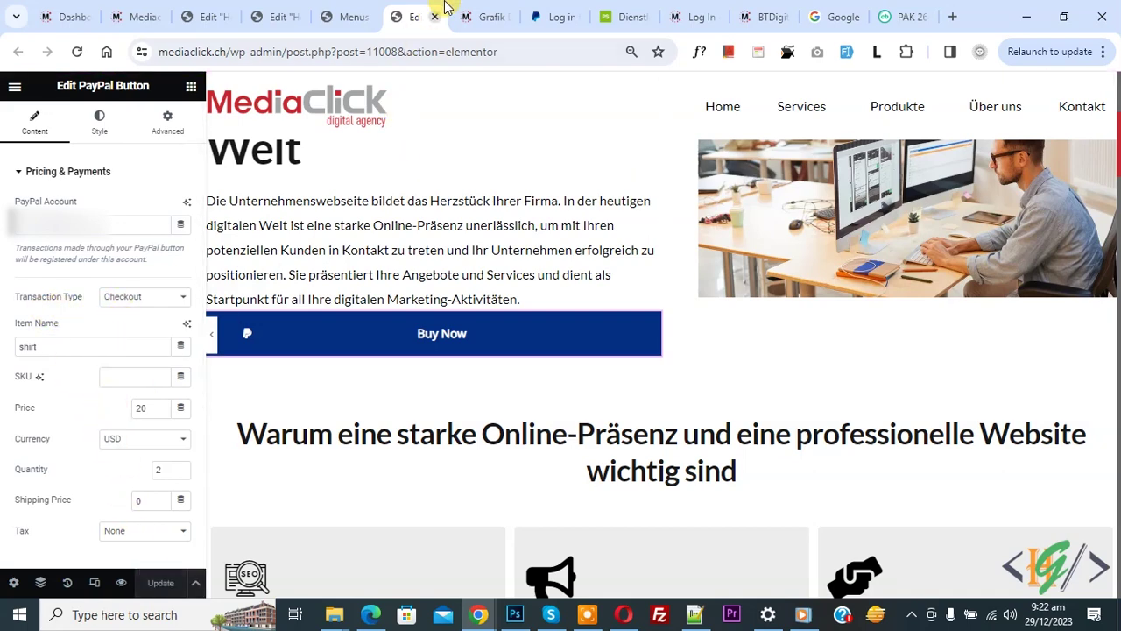
Reload the live grafik-design page, check the PayPal checkout total through Buy Now, and return to the live page.
left_click(488, 12)
left_click(77, 51)
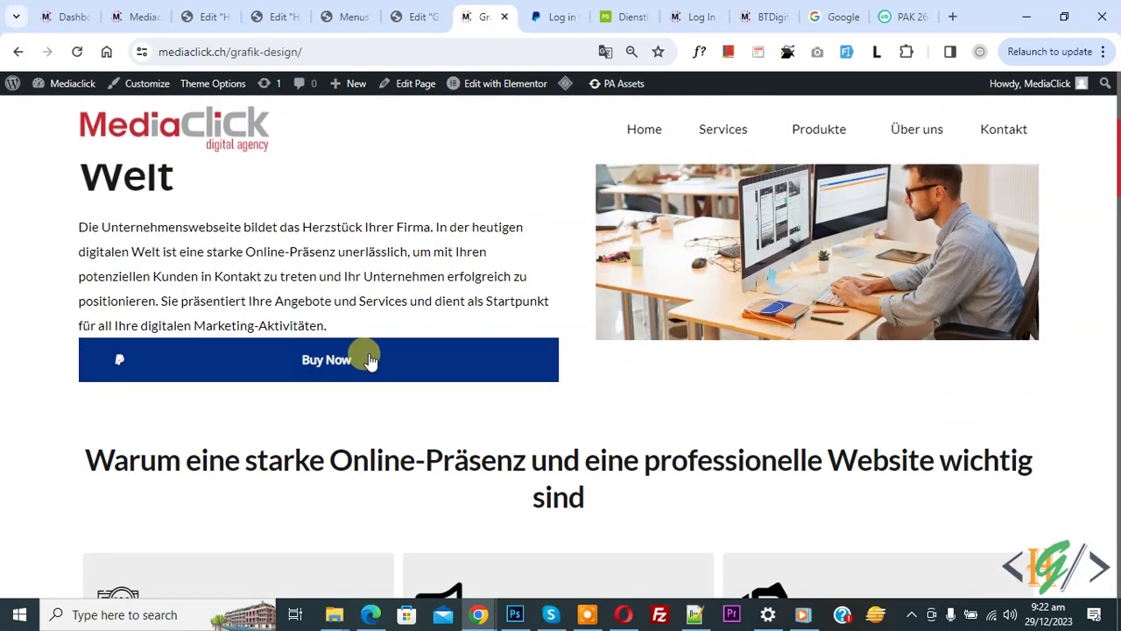
left_click(340, 362)
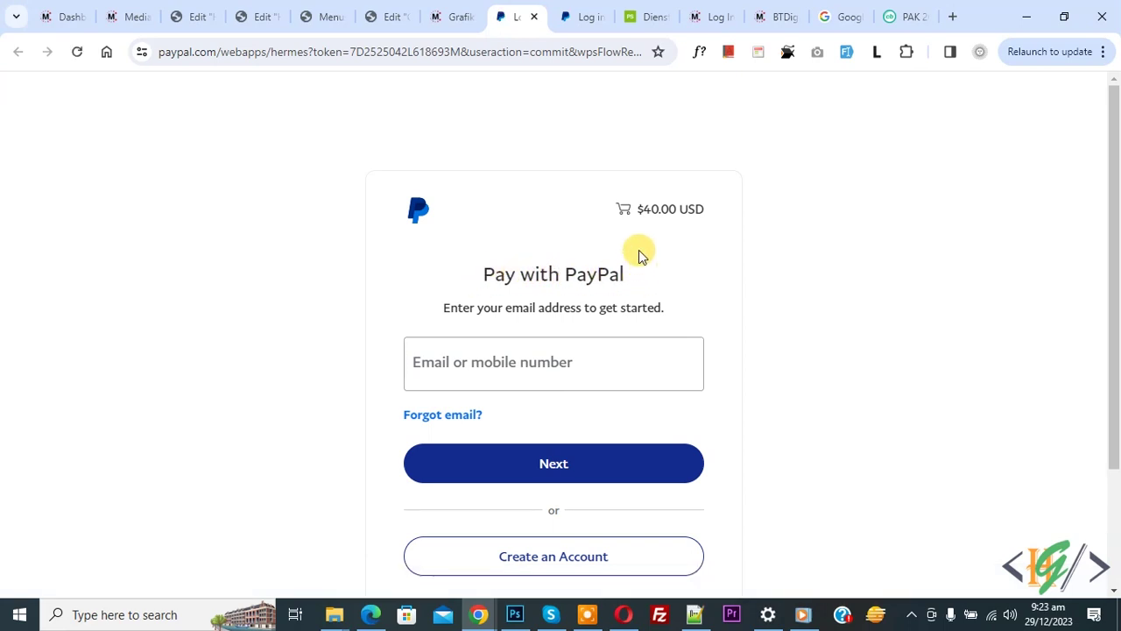
triple_click(652, 208)
left_click(543, 232)
left_click(457, 15)
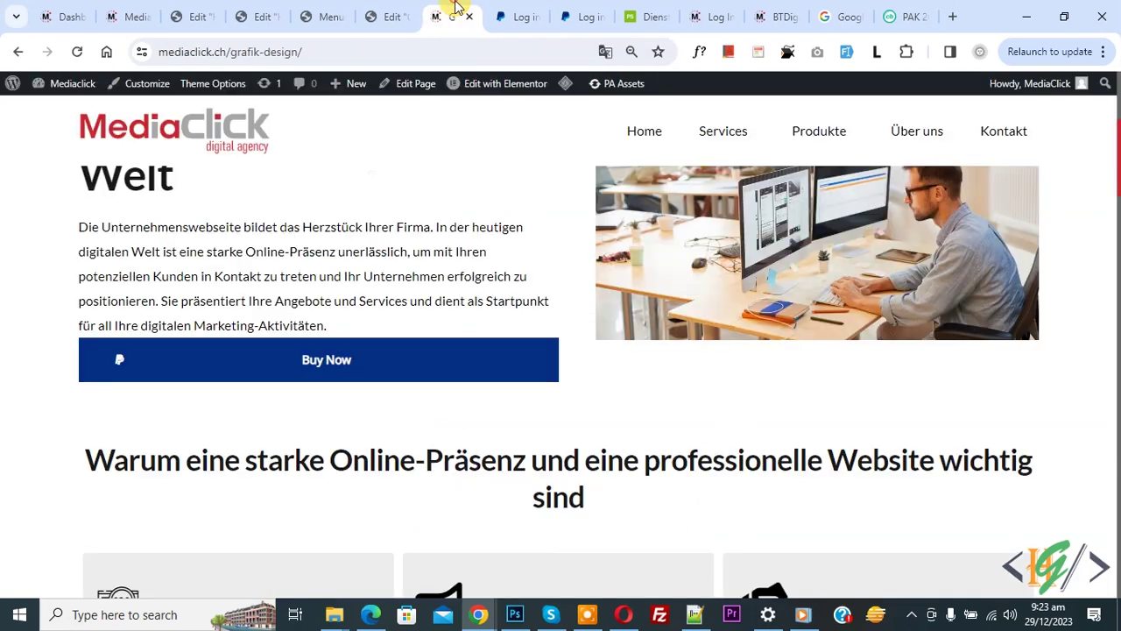